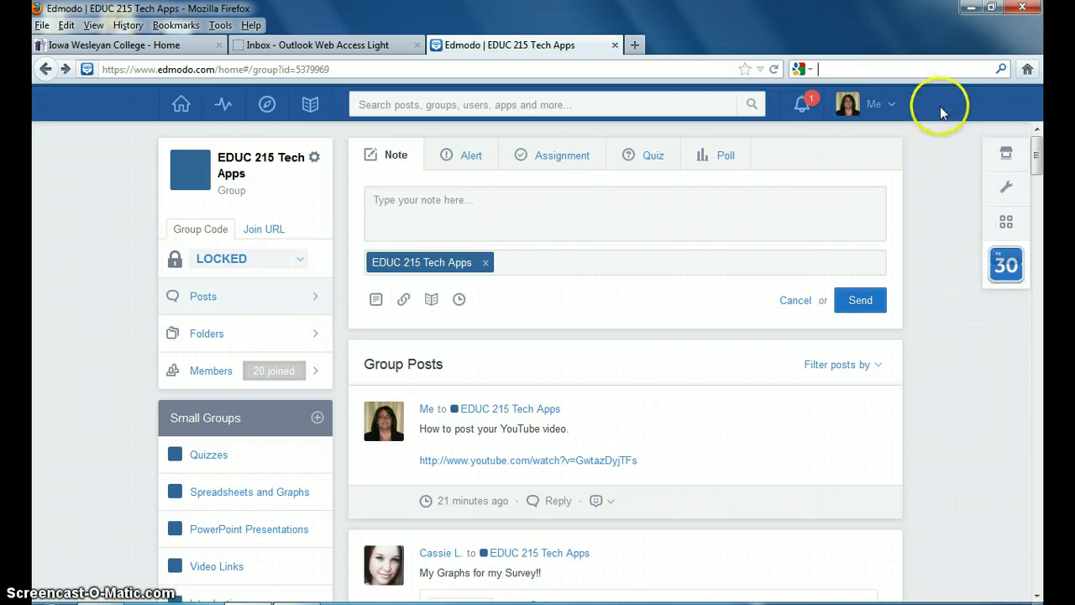
# - In a new tab, search Google for 'google drive' and open the Google Drive site
pyautogui.click(635, 47)
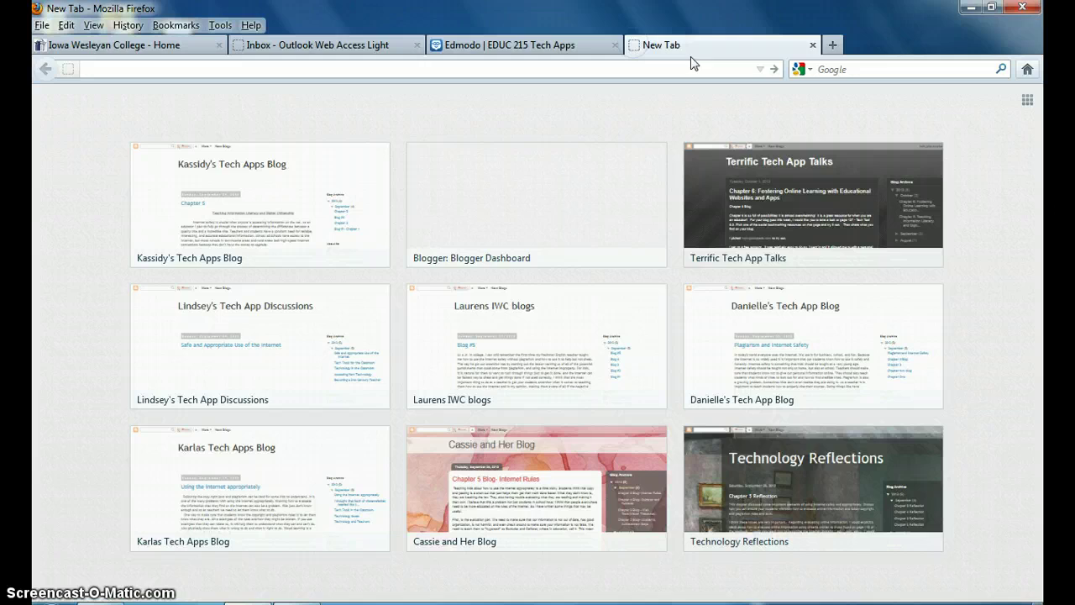
pyautogui.click(856, 69)
pyautogui.write('google drive')
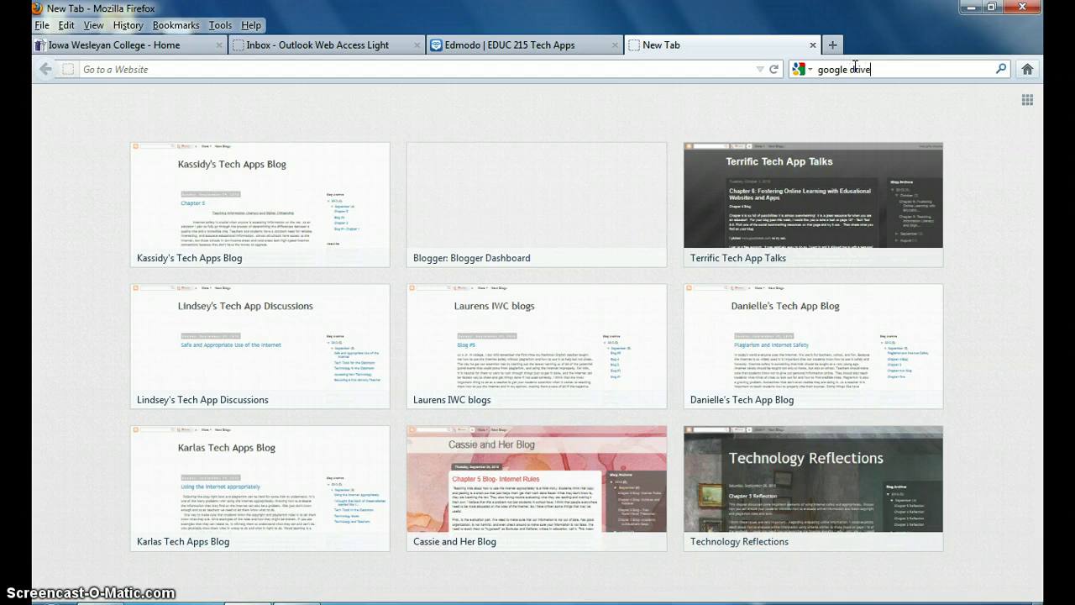
pyautogui.press('Return')
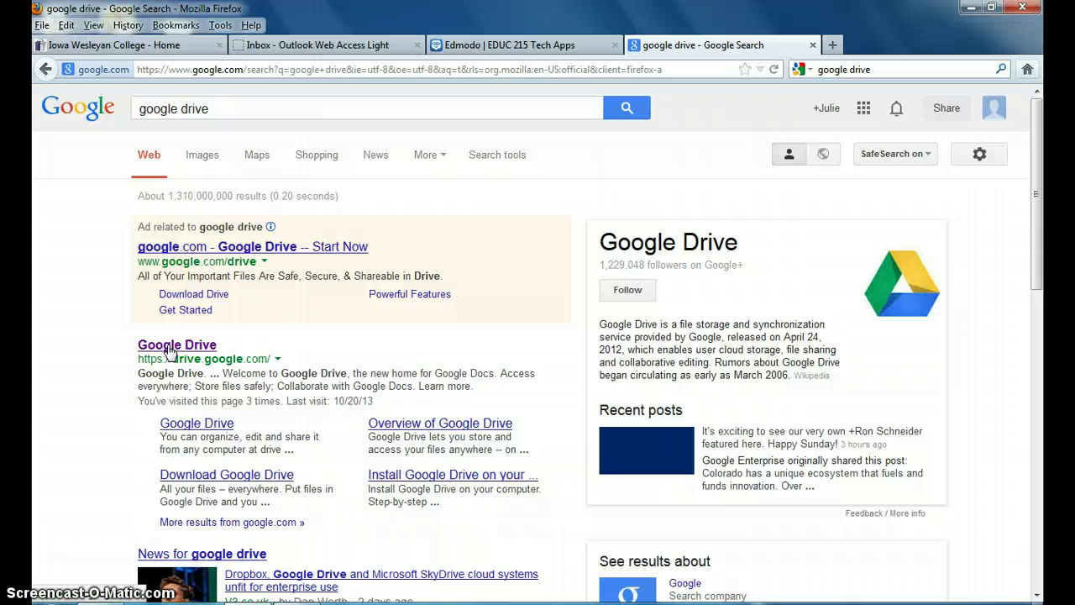
pyautogui.click(168, 346)
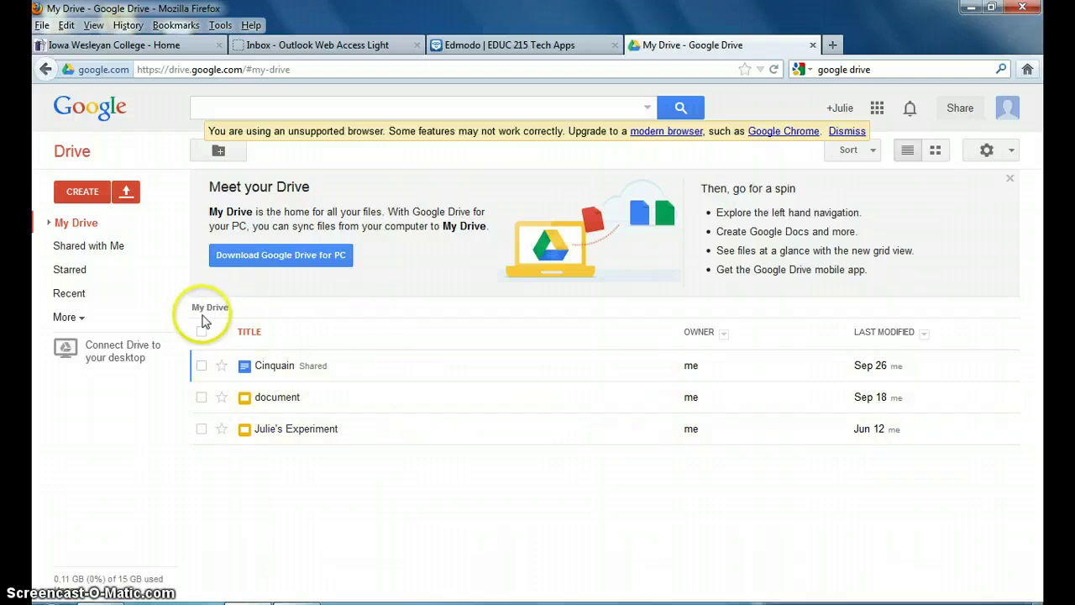
# - Create a new presentation from Google Drive's Create menu
pyautogui.click(81, 192)
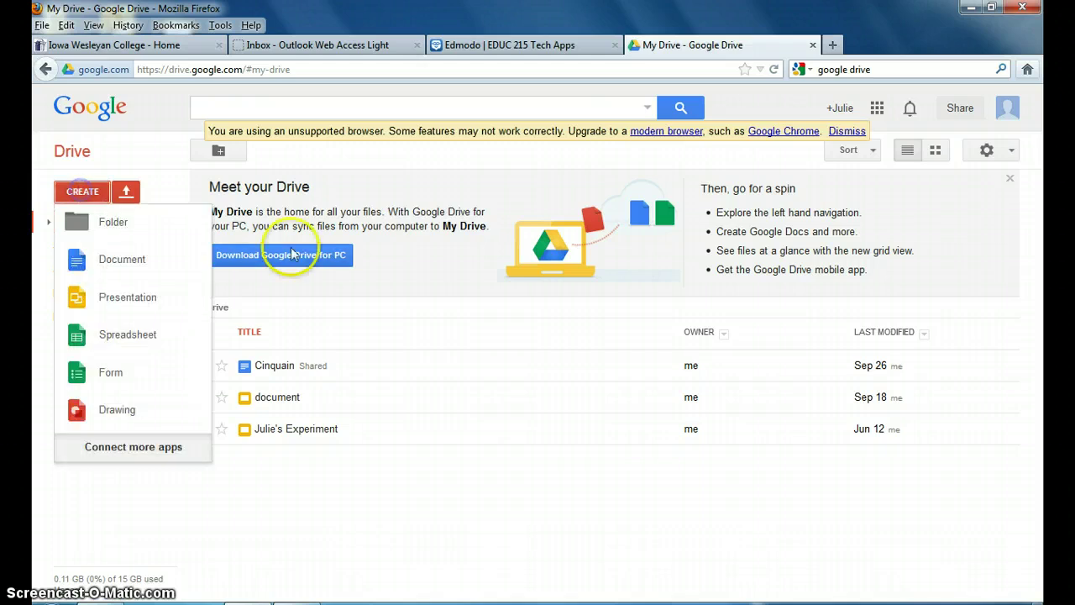
pyautogui.click(127, 297)
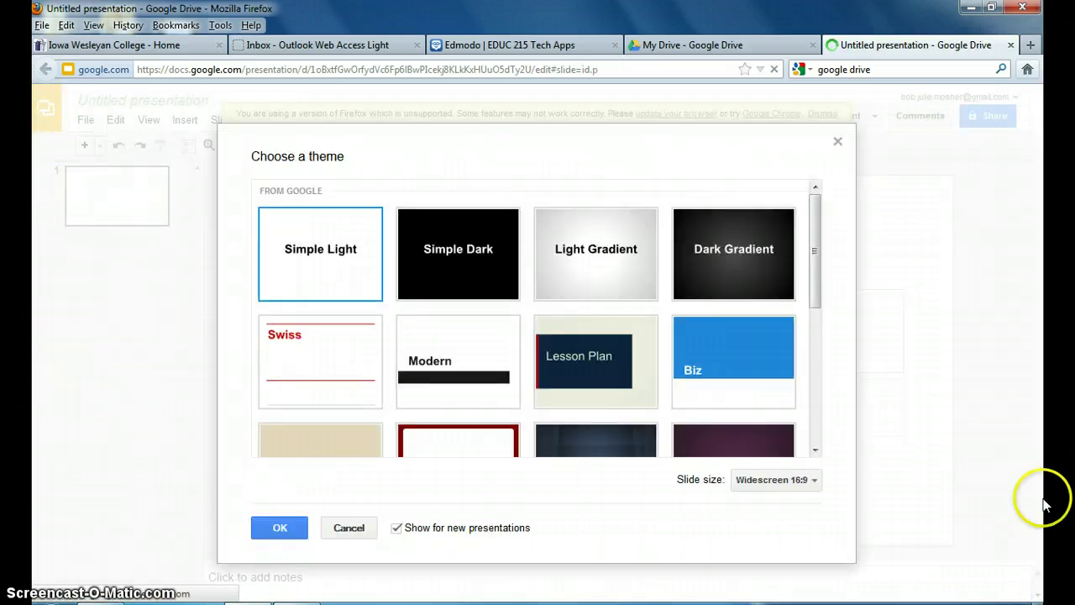
# - Apply the Paper Plane theme to the new presentation
pyautogui.moveTo(815, 208); pyautogui.dragTo(808, 370)
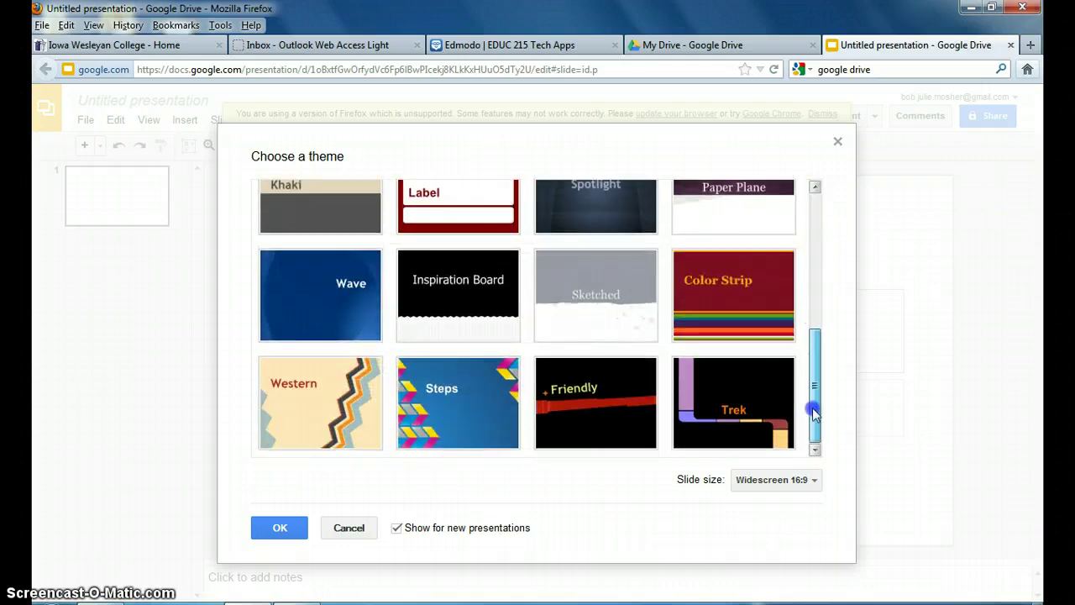
pyautogui.moveTo(814, 412); pyautogui.dragTo(812, 245)
pyautogui.click(746, 374)
pyautogui.click(267, 531)
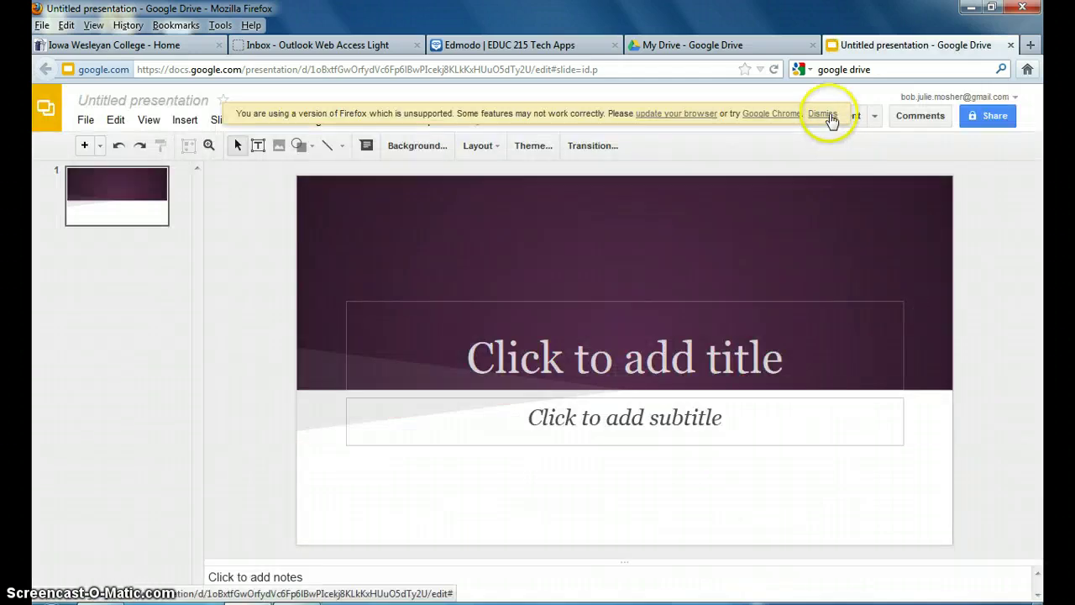
# - Dismiss the unsupported-browser warning and browse the File, Edit and View menus
pyautogui.click(823, 114)
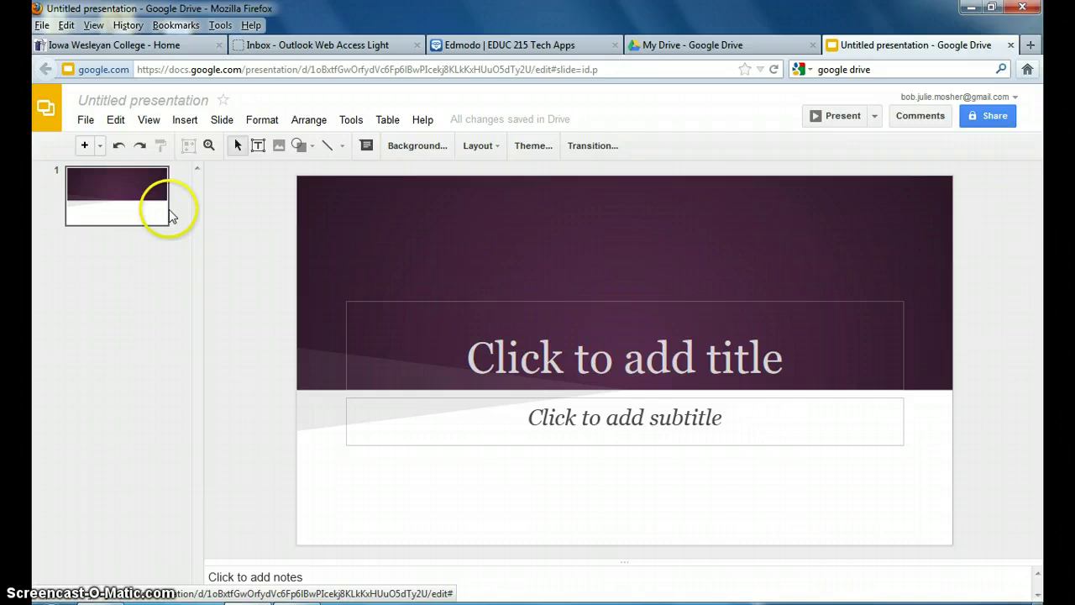
pyautogui.click(87, 120)
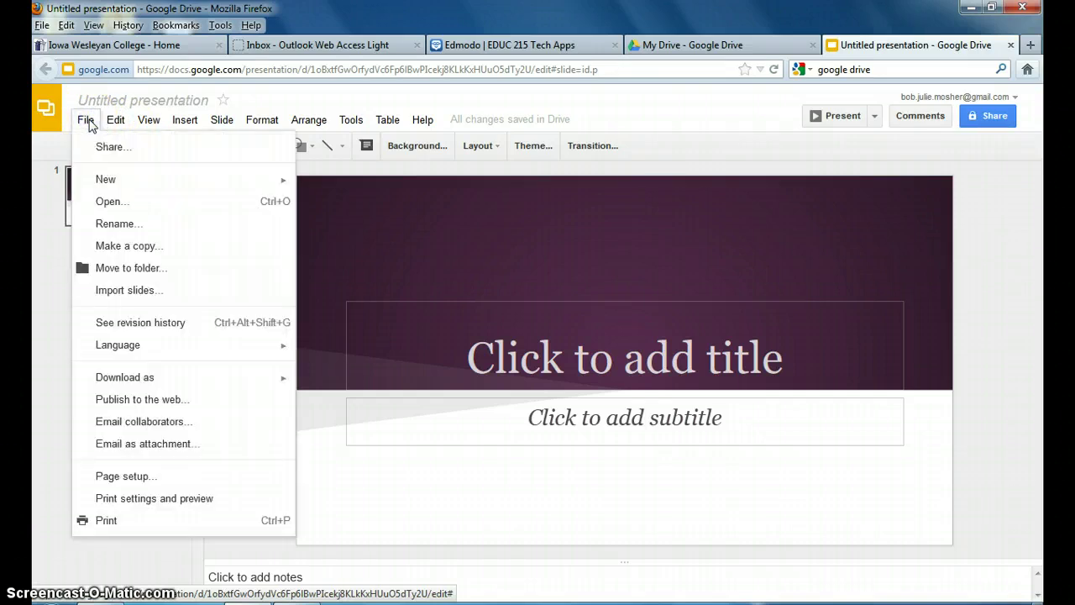
pyautogui.click(113, 123)
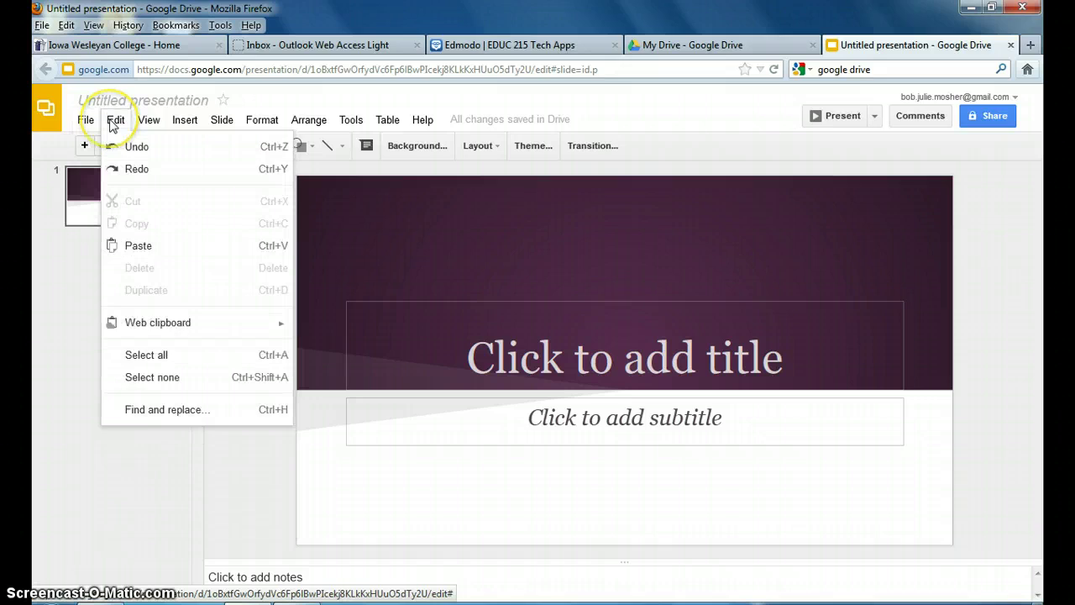
pyautogui.click(149, 123)
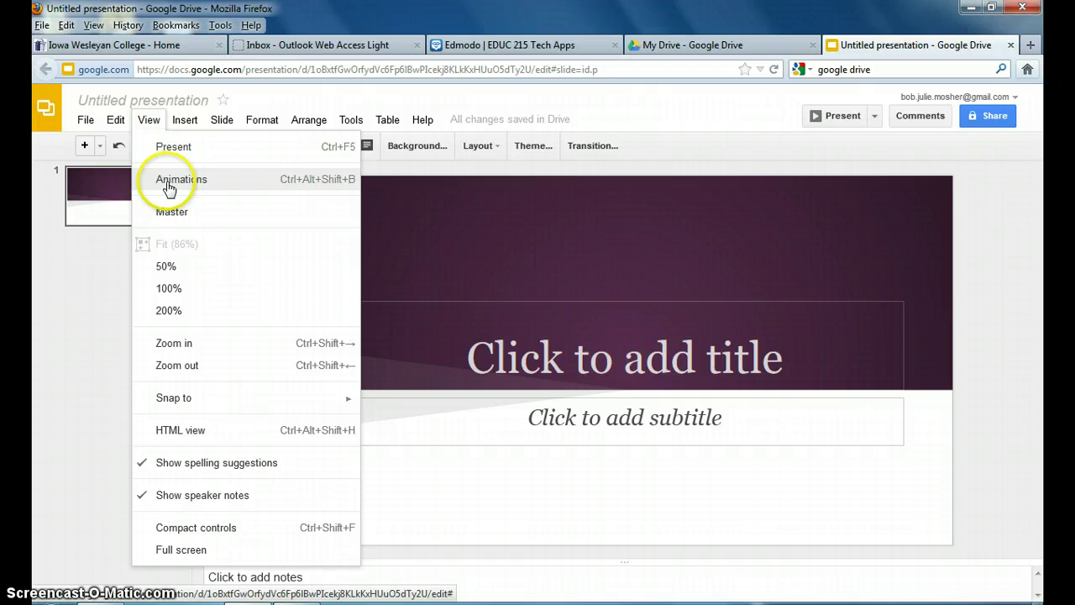
pyautogui.moveTo(177, 189); pyautogui.dragTo(475, 349)
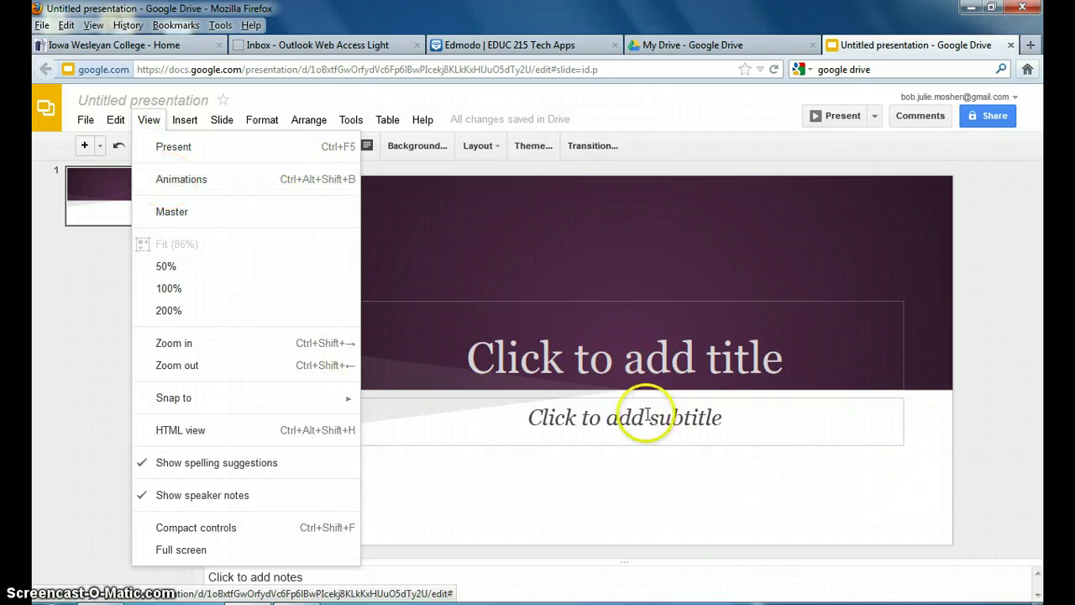
# - Browse the Insert, Slide, Format, Arrange, Tools, Table and Help menus
pyautogui.click(183, 120)
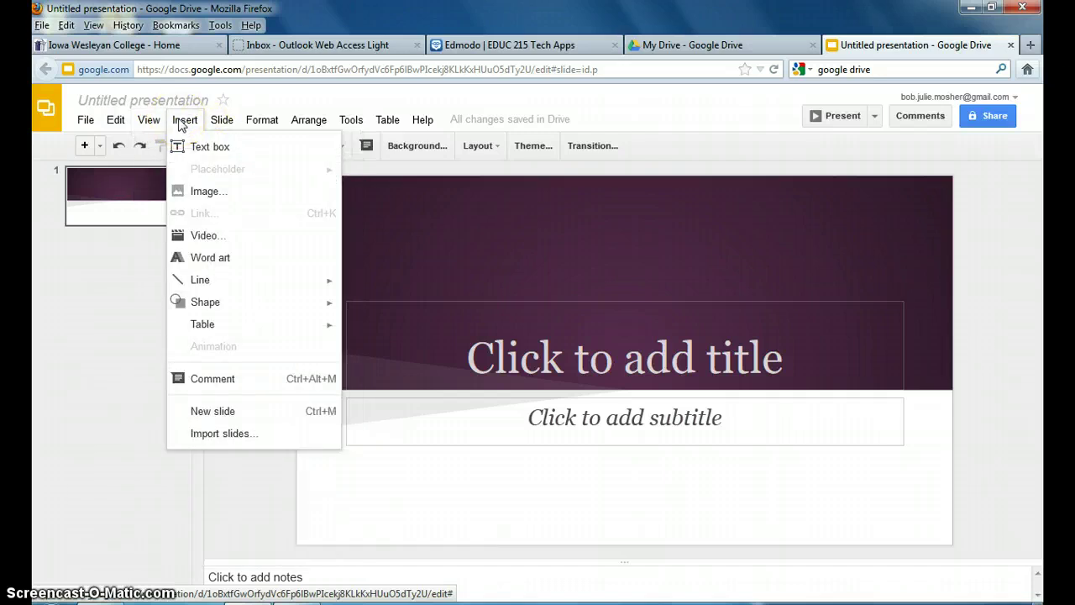
pyautogui.click(220, 121)
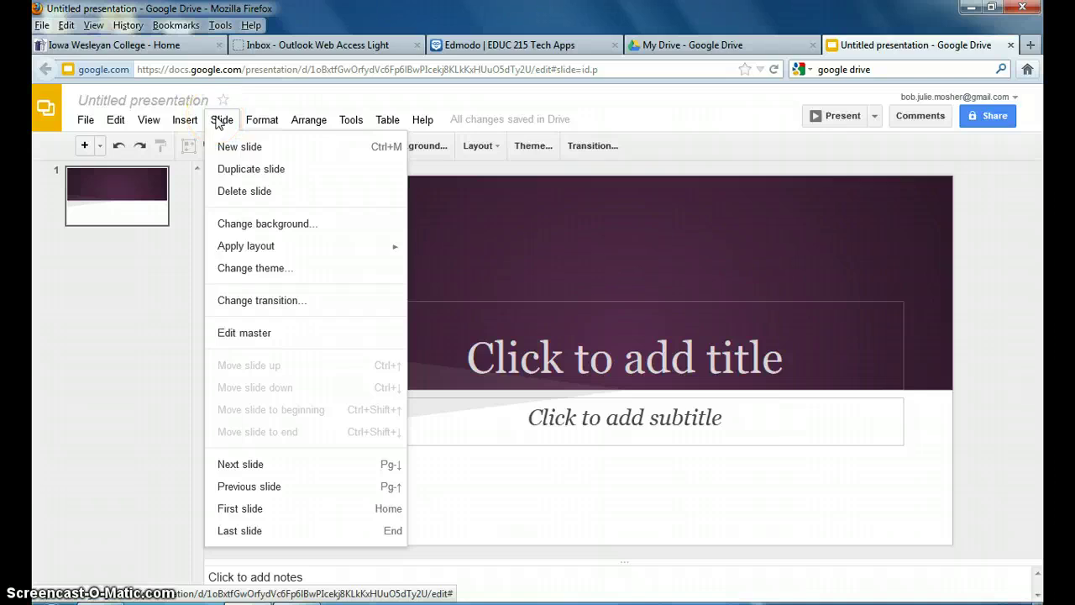
pyautogui.click(261, 120)
pyautogui.click(308, 120)
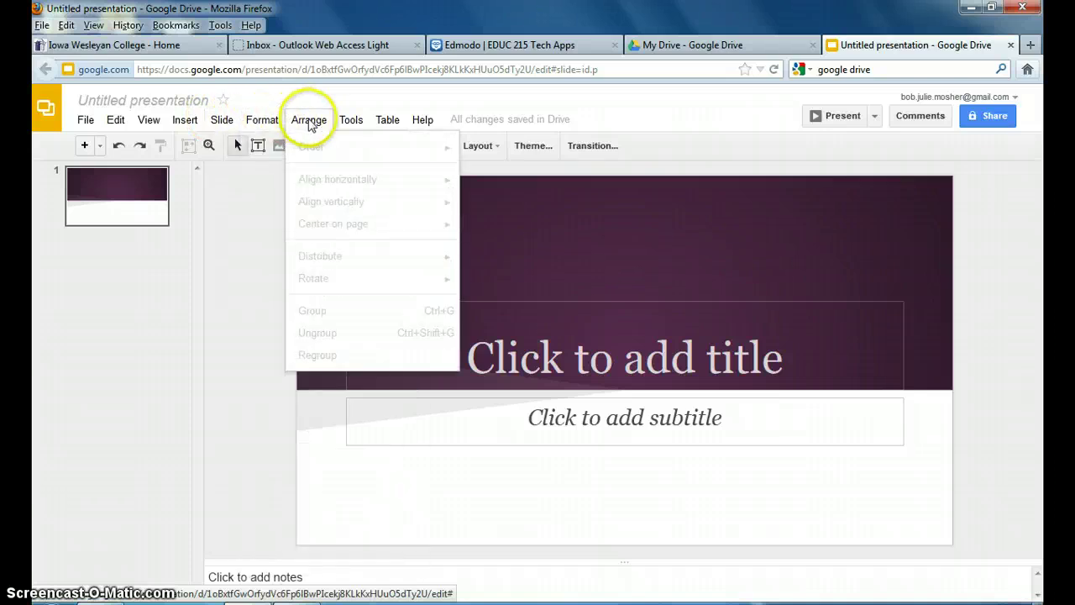
pyautogui.click(353, 120)
pyautogui.click(388, 120)
pyautogui.click(422, 121)
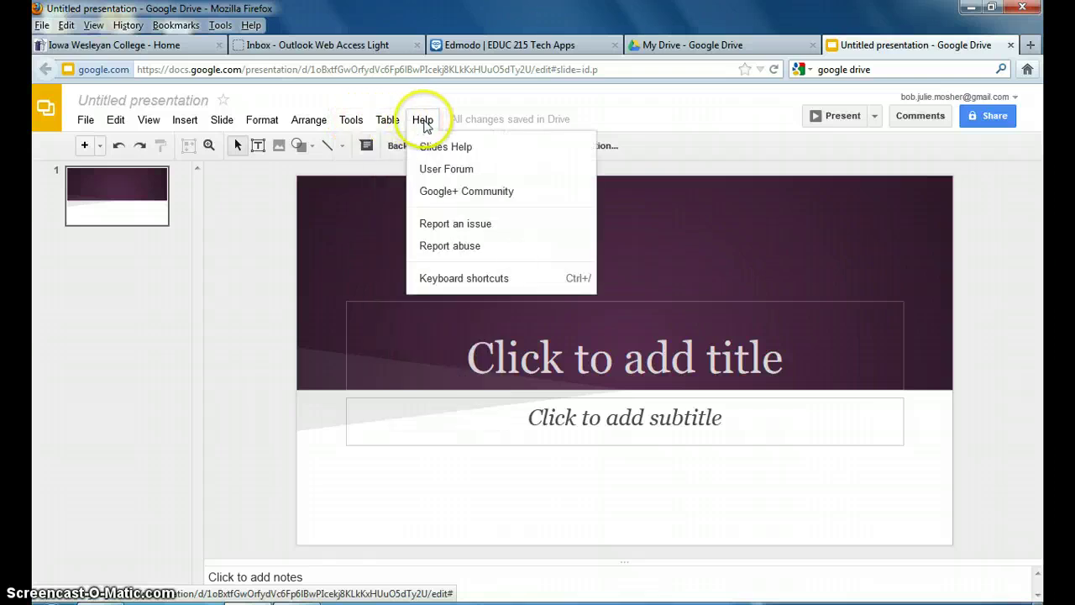
pyautogui.click(153, 100)
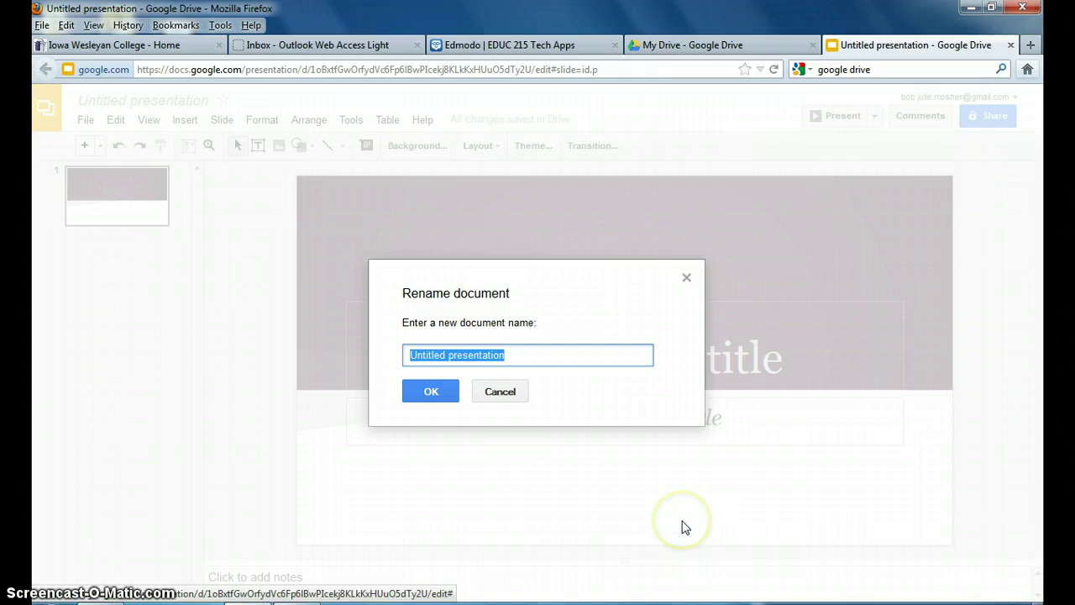
# - Rename the presentation to 'Collaborative PowerPoint Presentation'
pyautogui.write('Collabo')
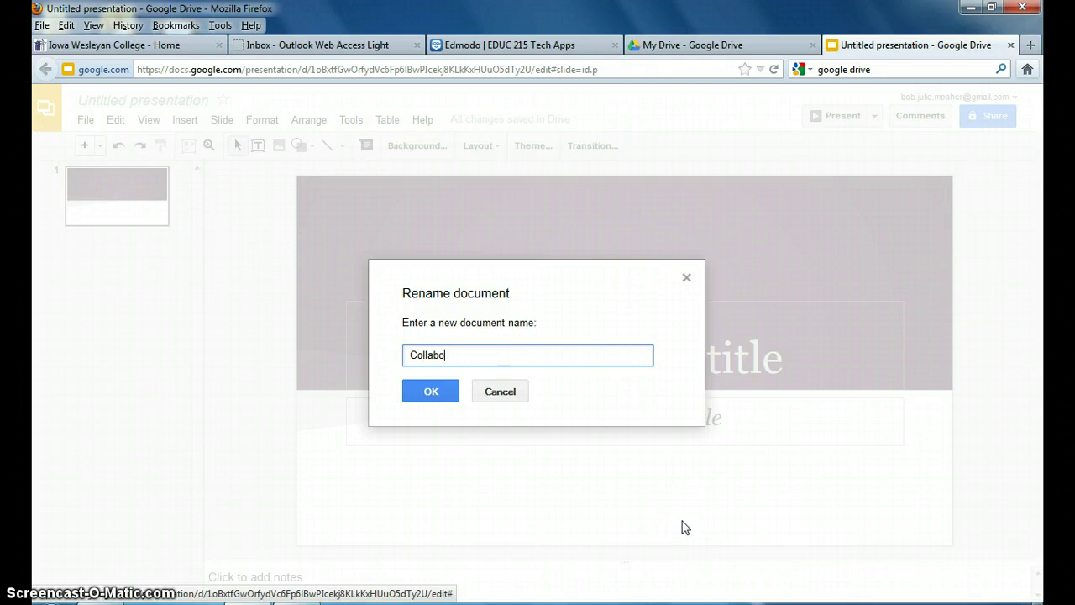
pyautogui.write('rative Power')
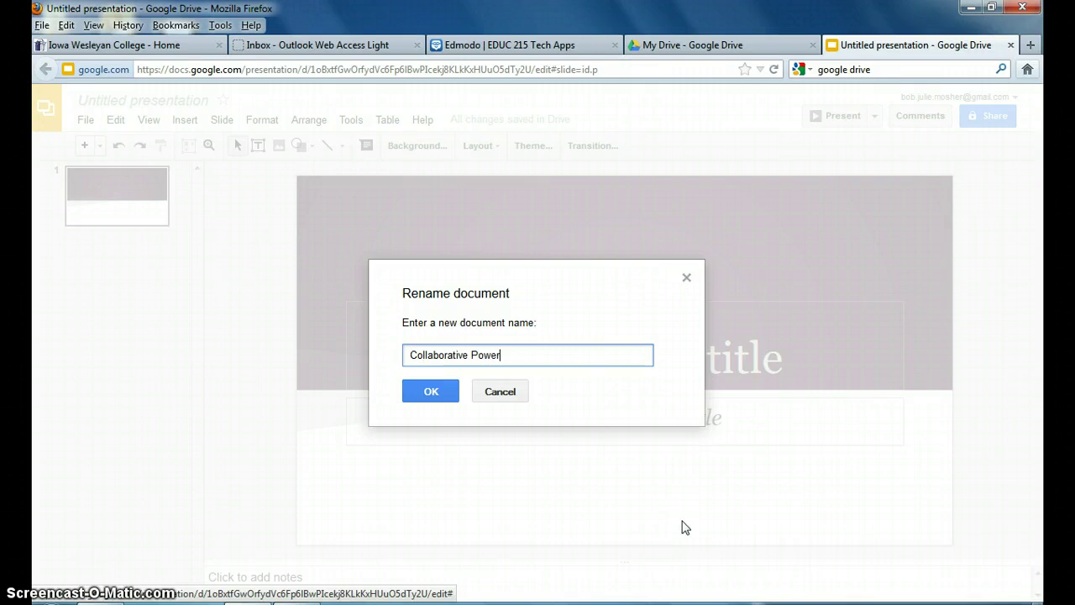
pyautogui.write('Point Presentation')
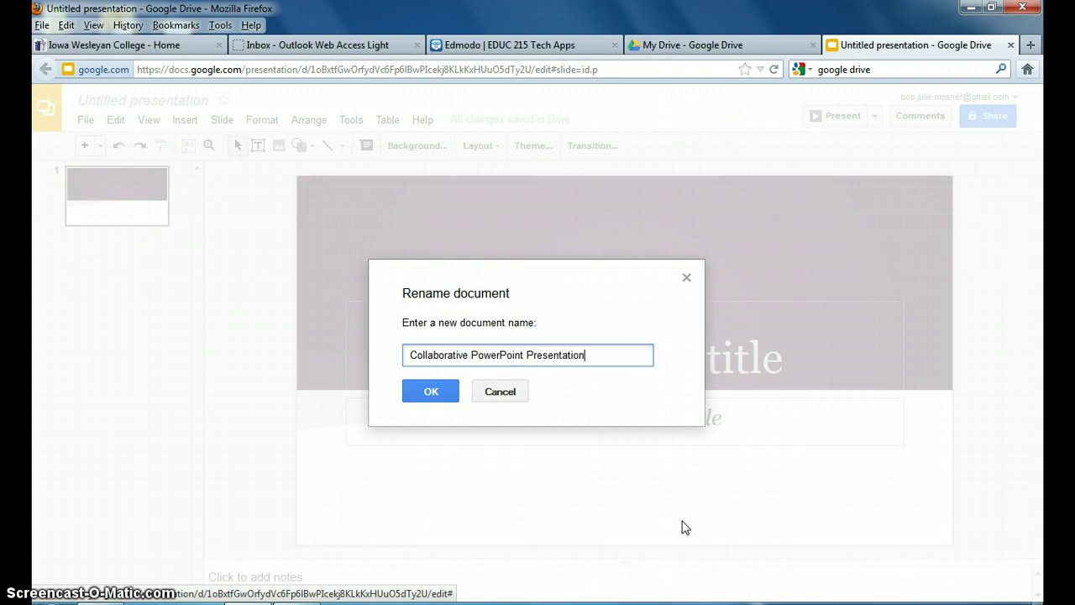
pyautogui.click(422, 391)
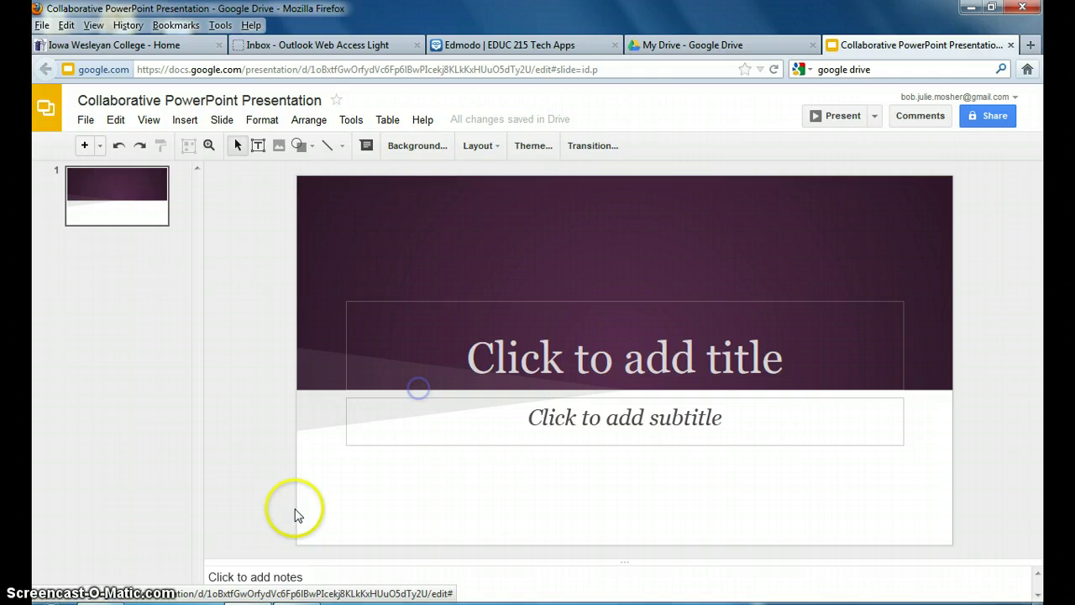
# - Title the first slide 'Learning with Technology' with a 'by' byline naming the author
pyautogui.click(613, 354)
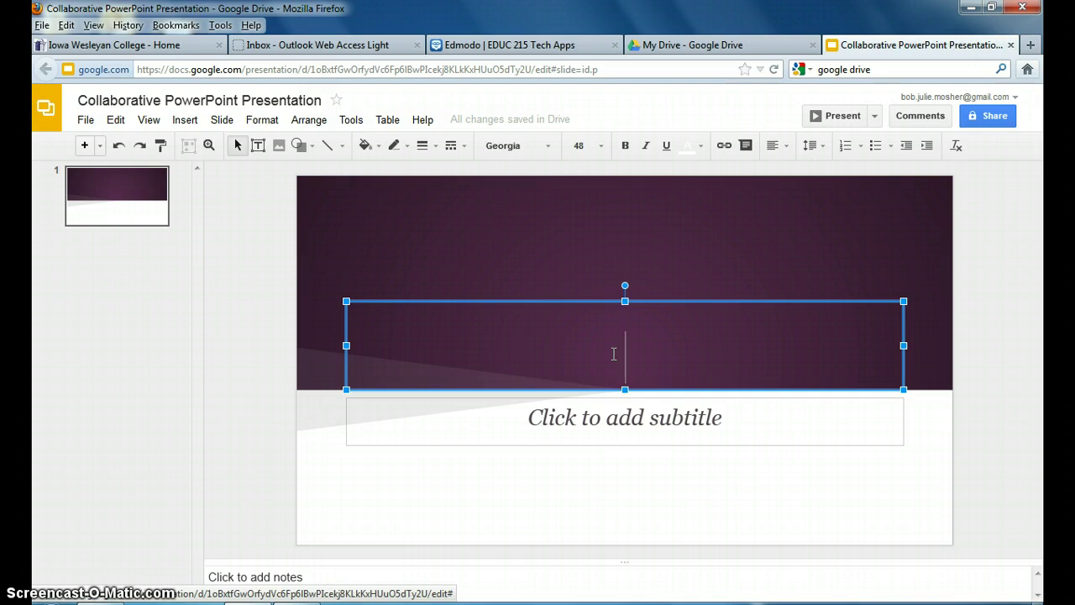
pyautogui.write('Learning with')
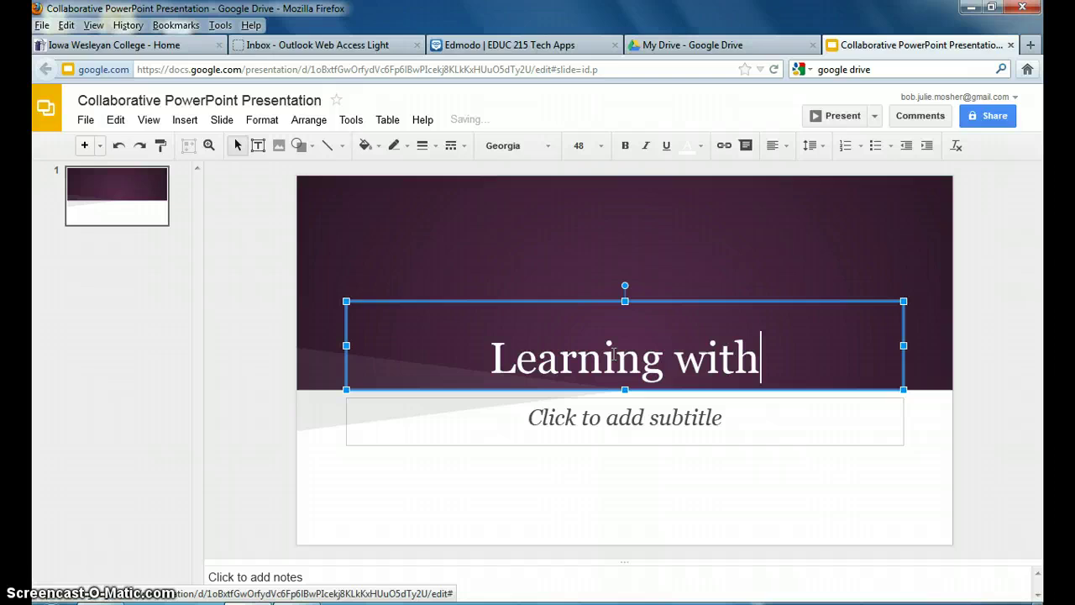
pyautogui.write(' Technology')
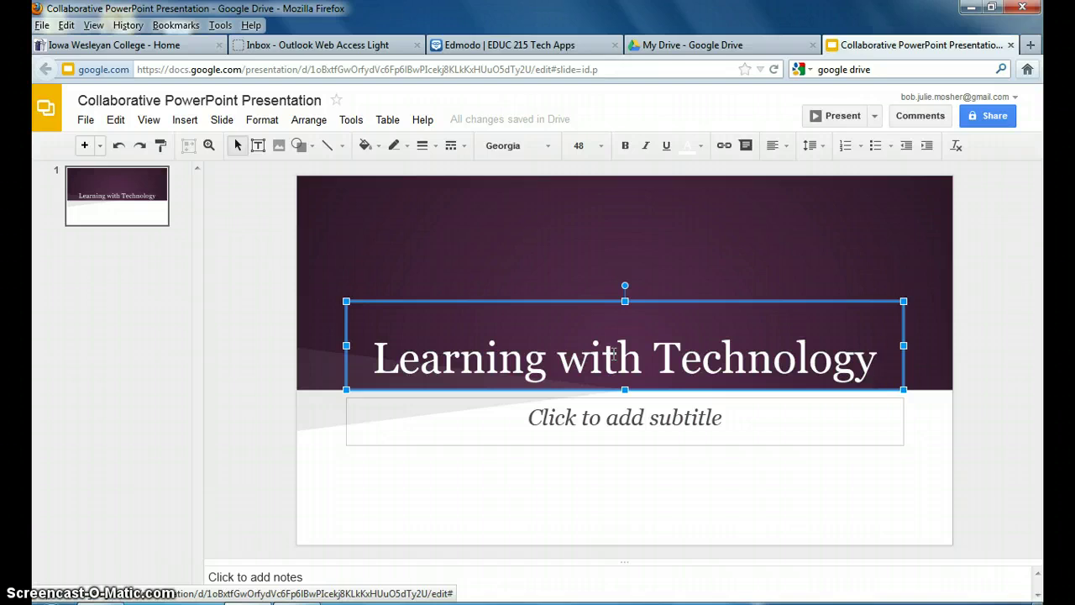
pyautogui.click(601, 418)
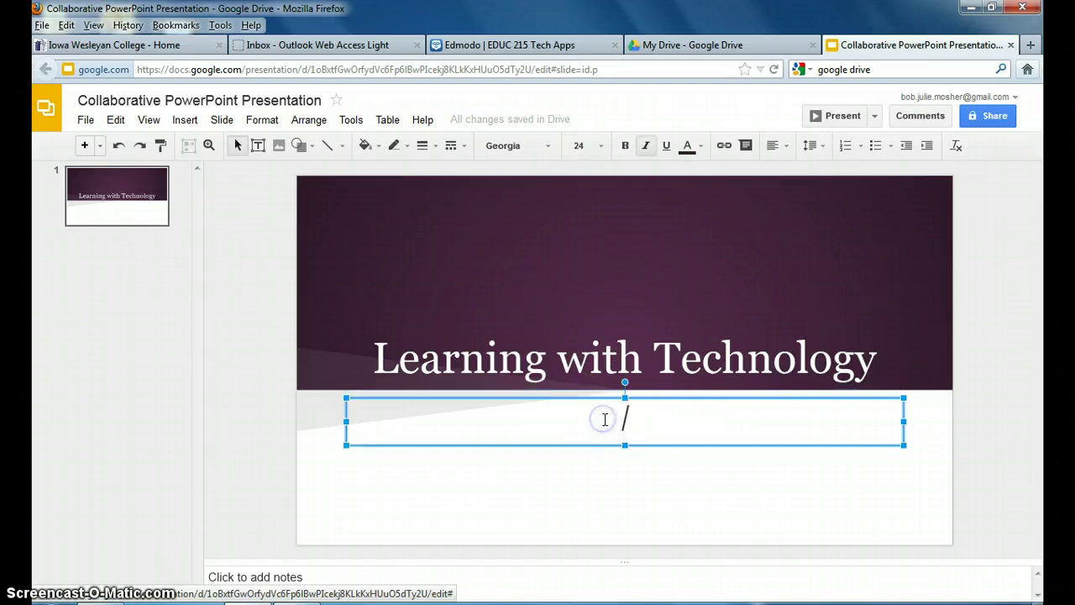
pyautogui.write('by')
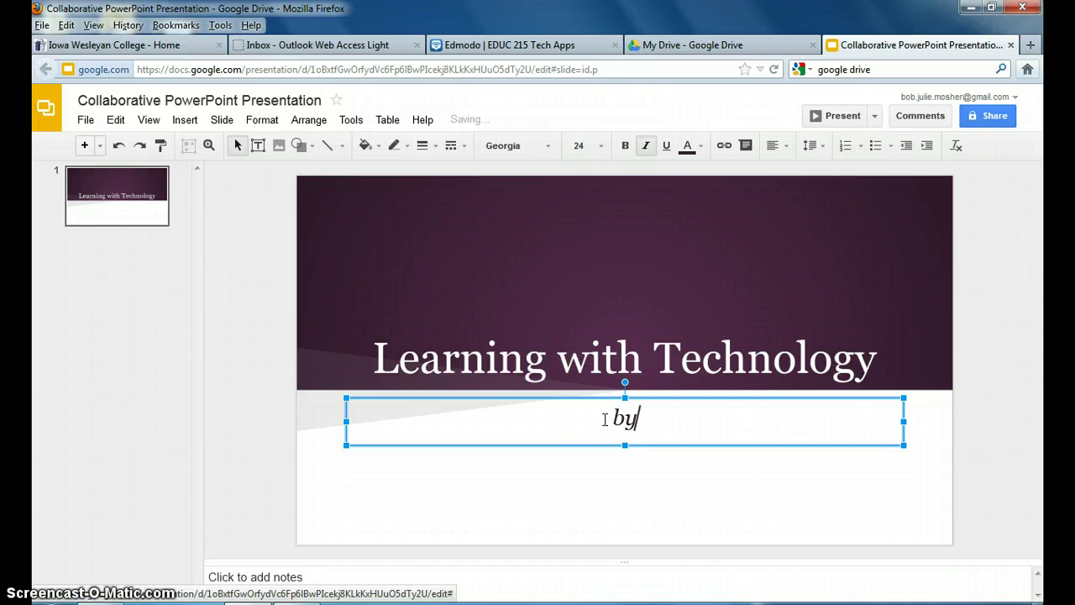
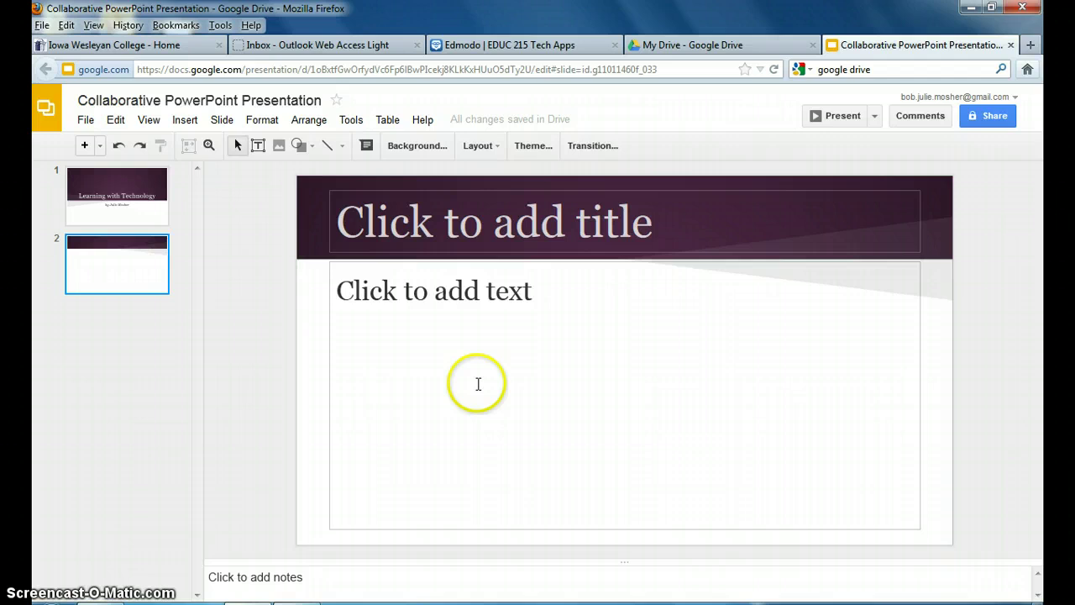
# - Put the cursor in the speaker notes area of the new second slide
pyautogui.click(272, 577)
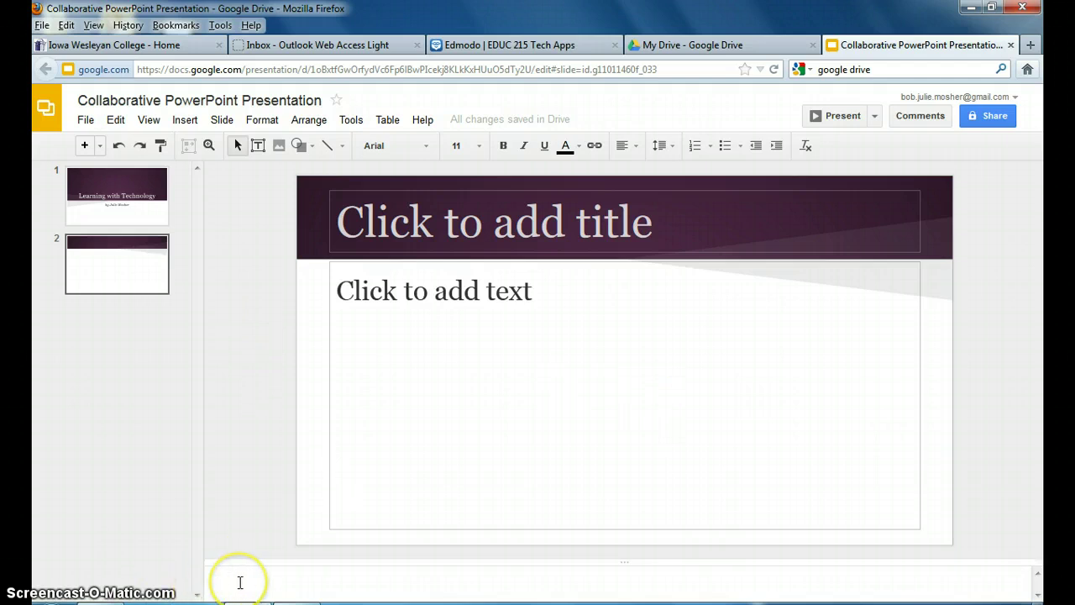
# - Write the speaker note 'Remember to discuss the print screen button.' on slide 2
pyautogui.write('Remember')
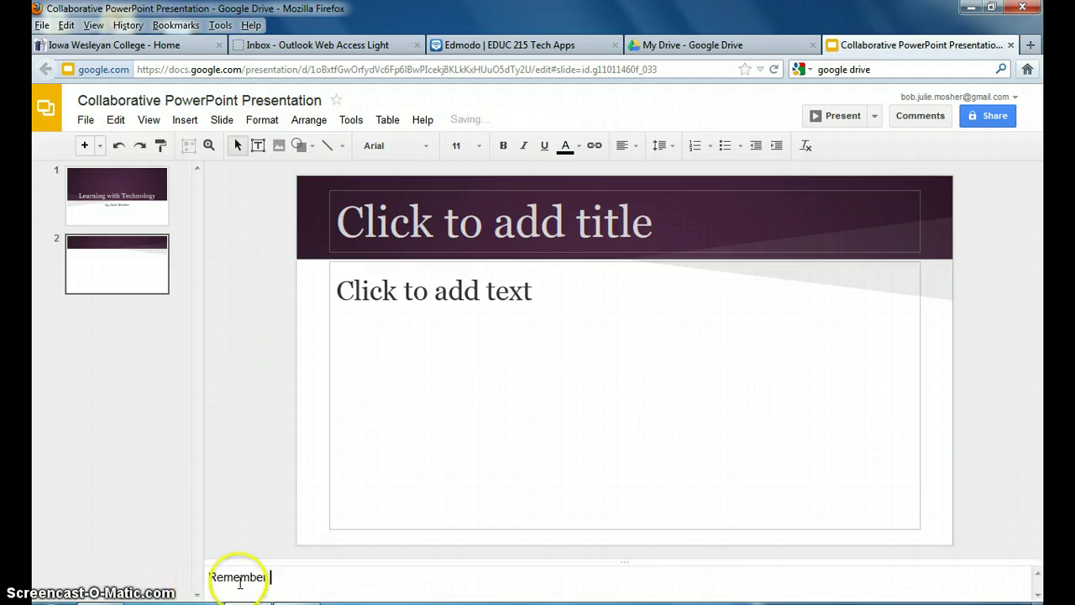
pyautogui.write(' to discuss the print screen button.')
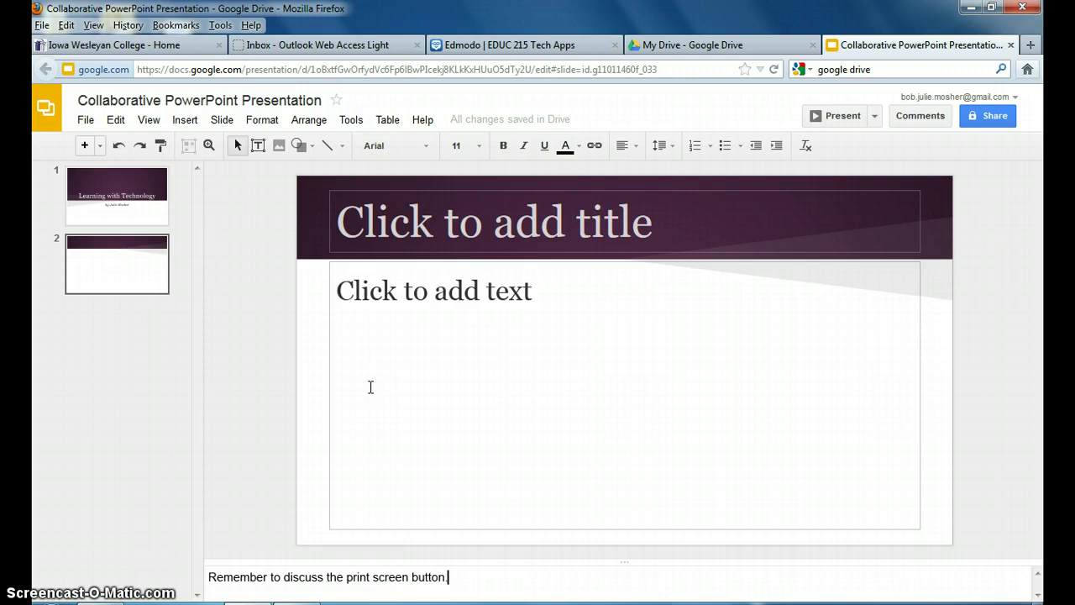
pyautogui.click(370, 388)
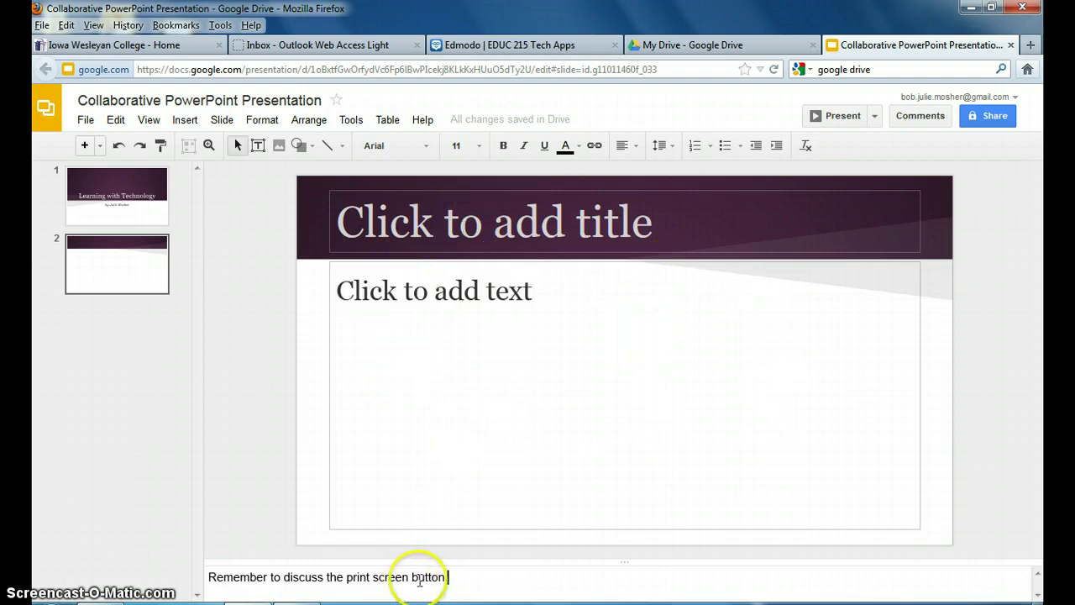
pyautogui.click(448, 577)
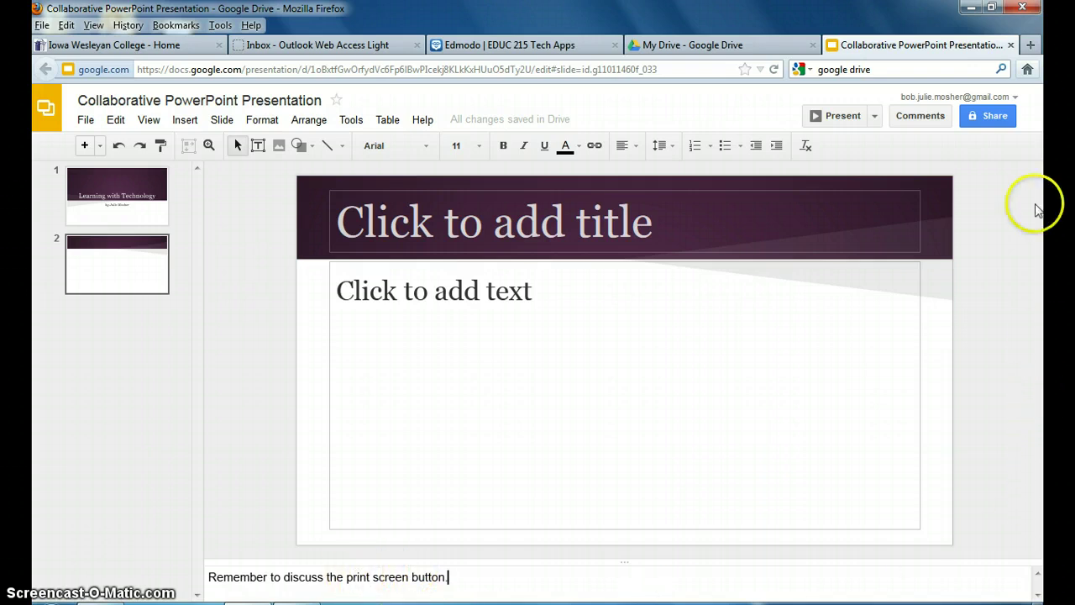
# - Open the presentation's Sharing settings and focus the Invite people field
pyautogui.click(1000, 121)
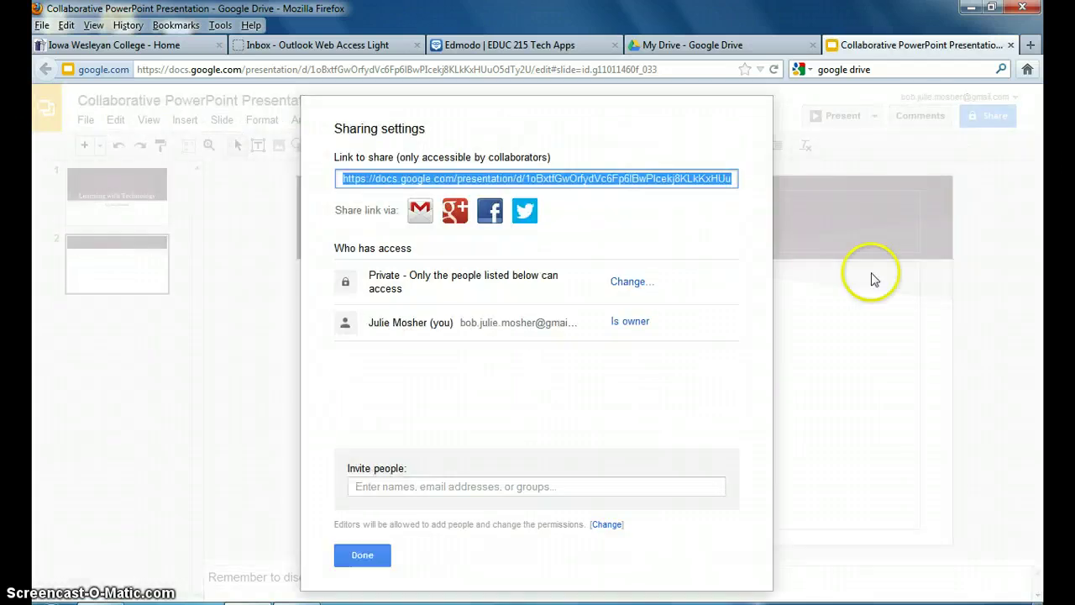
pyautogui.click(389, 486)
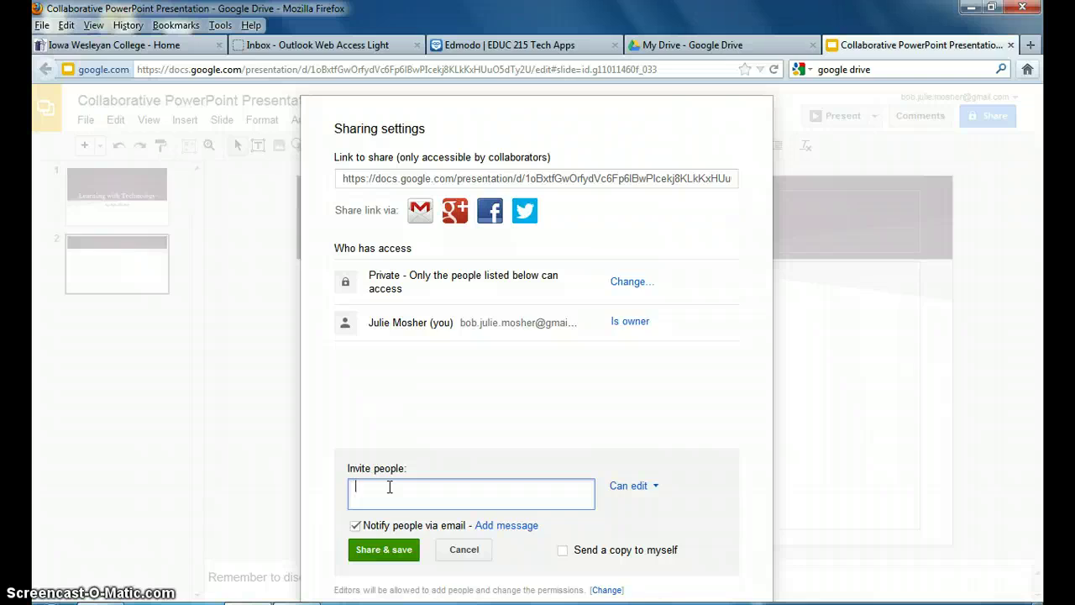
pyautogui.click(379, 486)
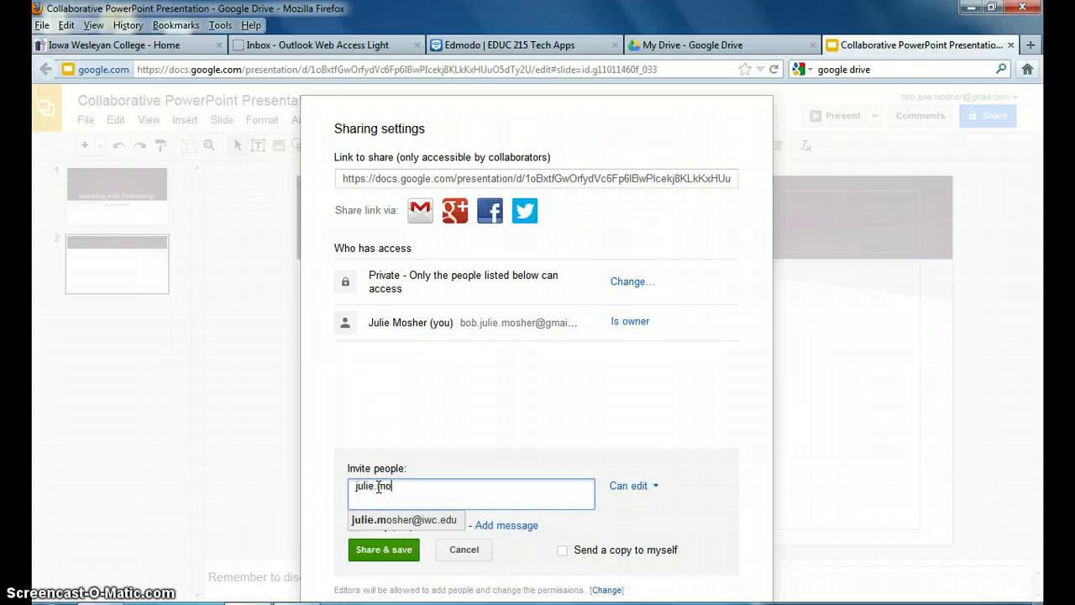
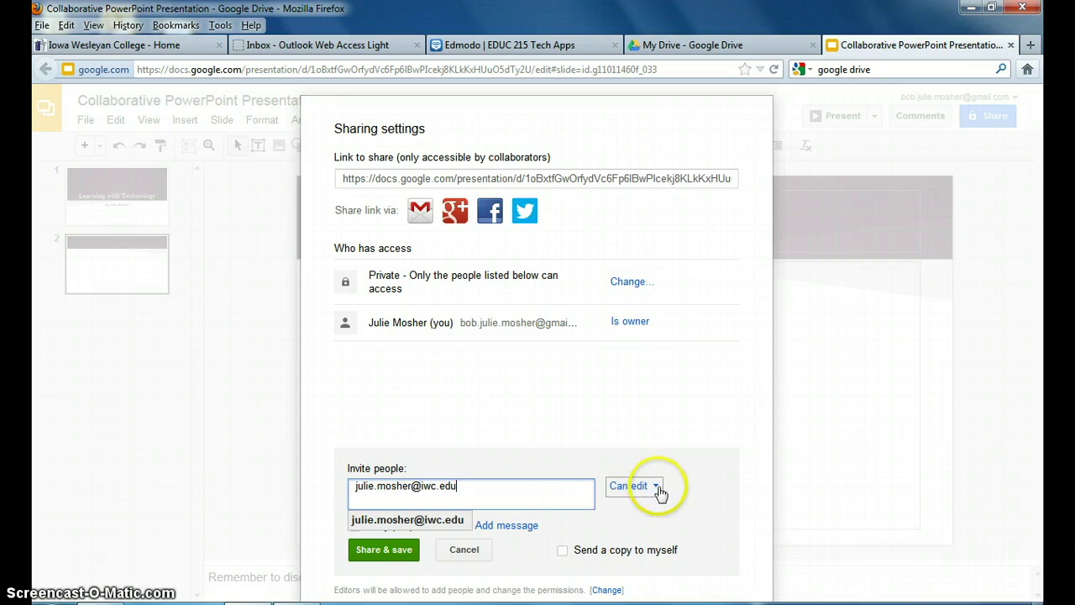
# - Invite the collaborator's e-mail address with Can edit access, share, and close the dialog
pyautogui.click(660, 493)
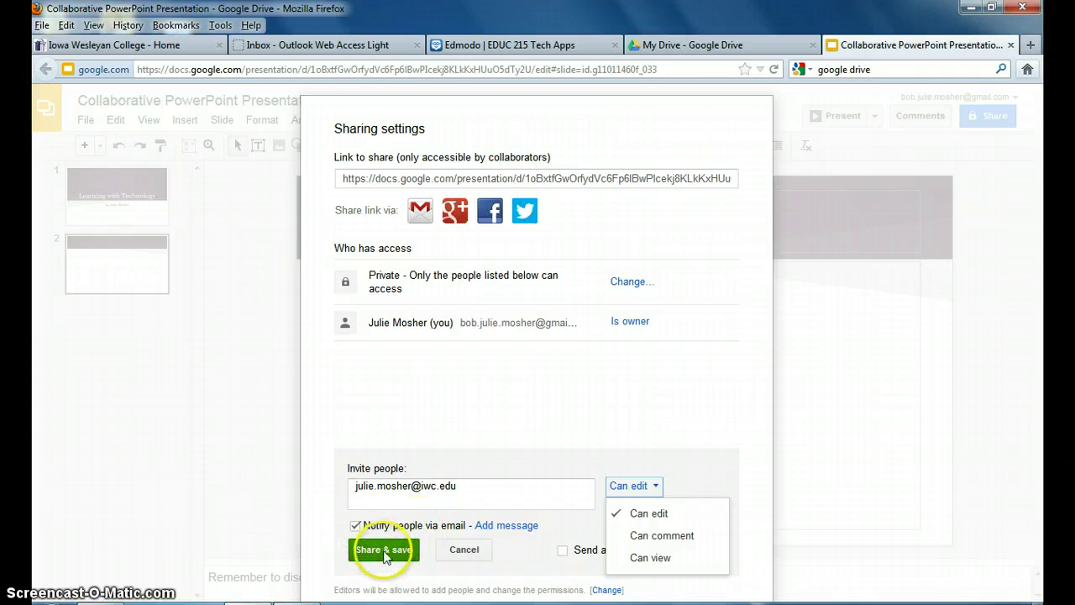
pyautogui.click(385, 550)
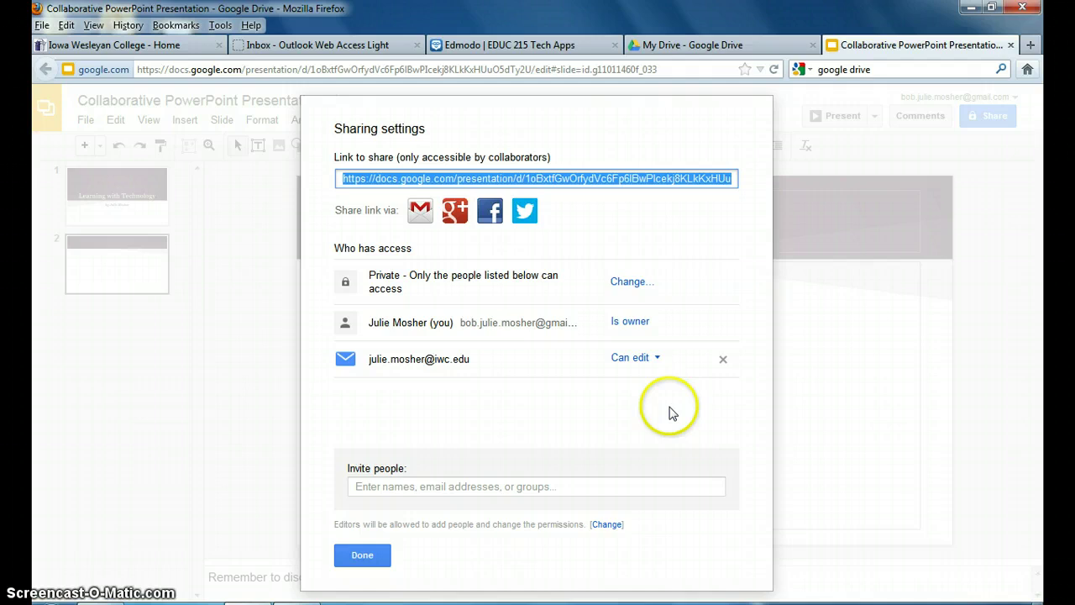
pyautogui.click(363, 558)
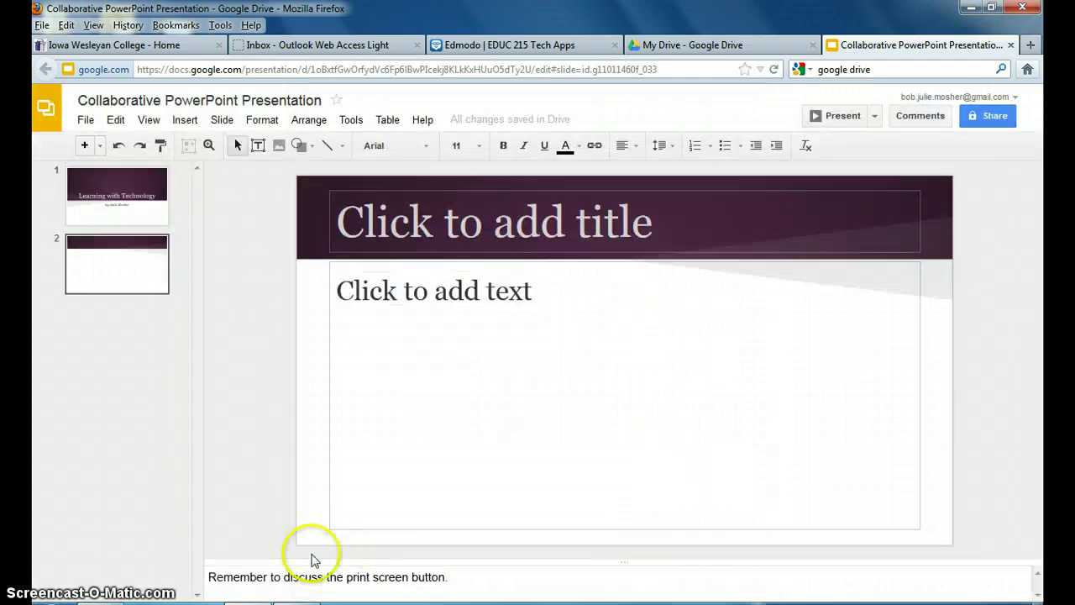